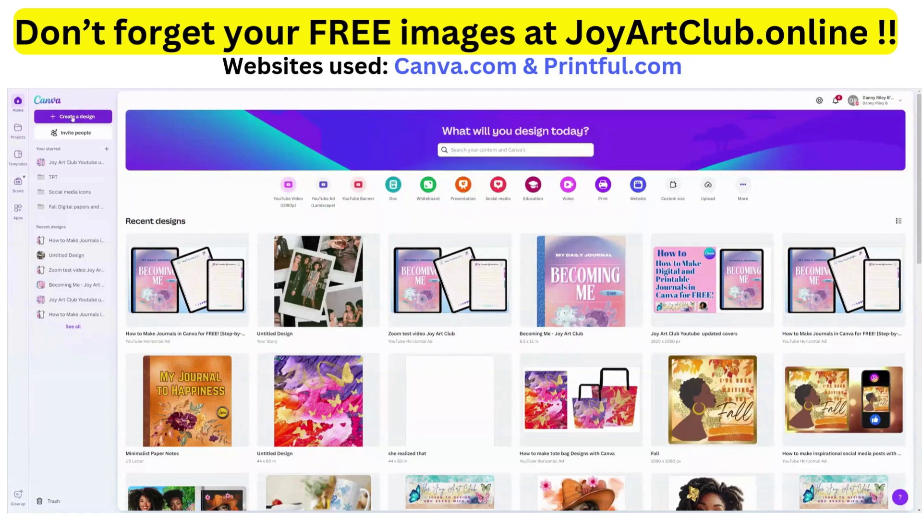
- Start a new custom-size design with the units set to inches
click(72, 117)
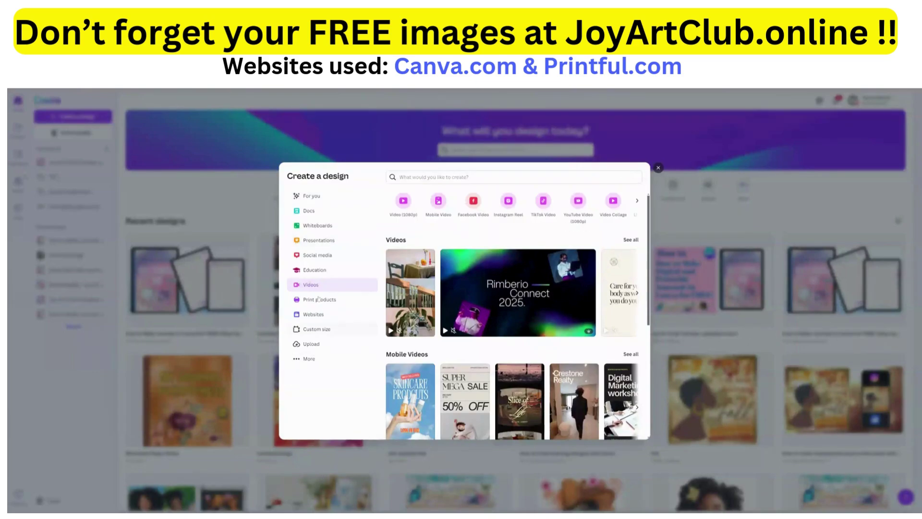
click(319, 331)
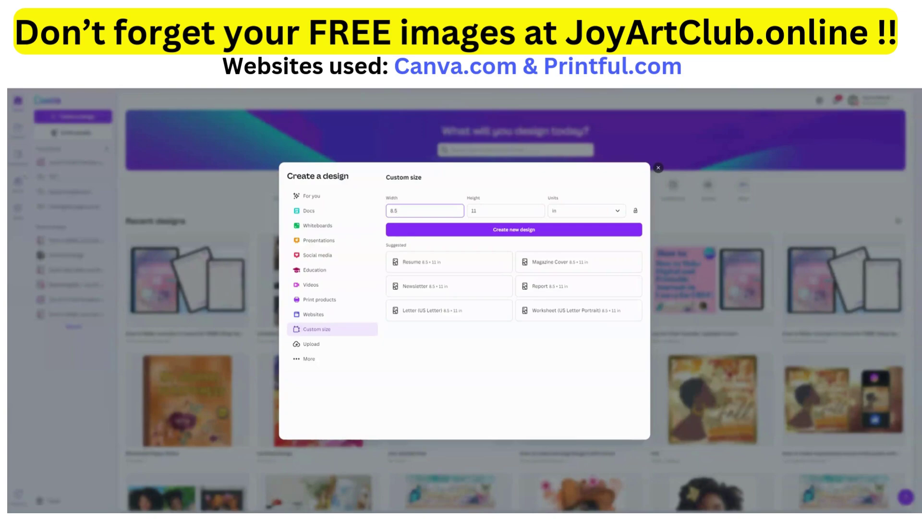
key(ctrl+a)
click(618, 212)
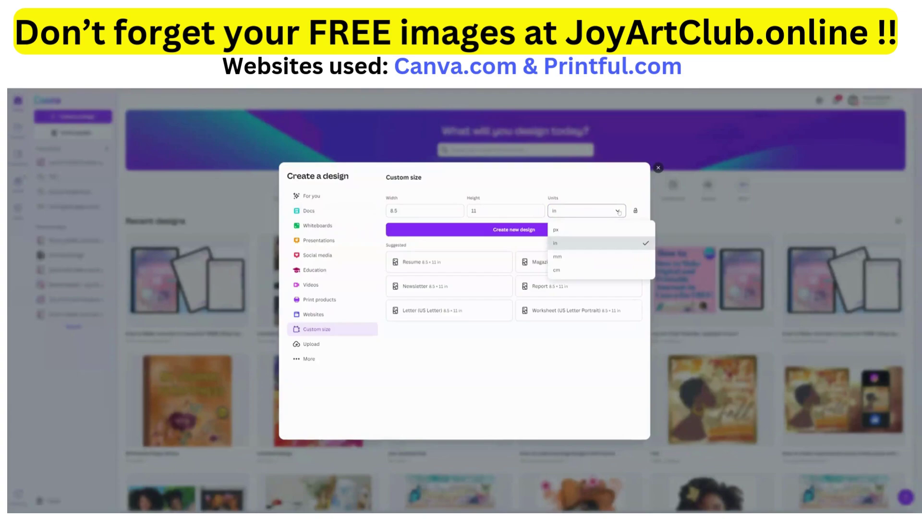
click(563, 244)
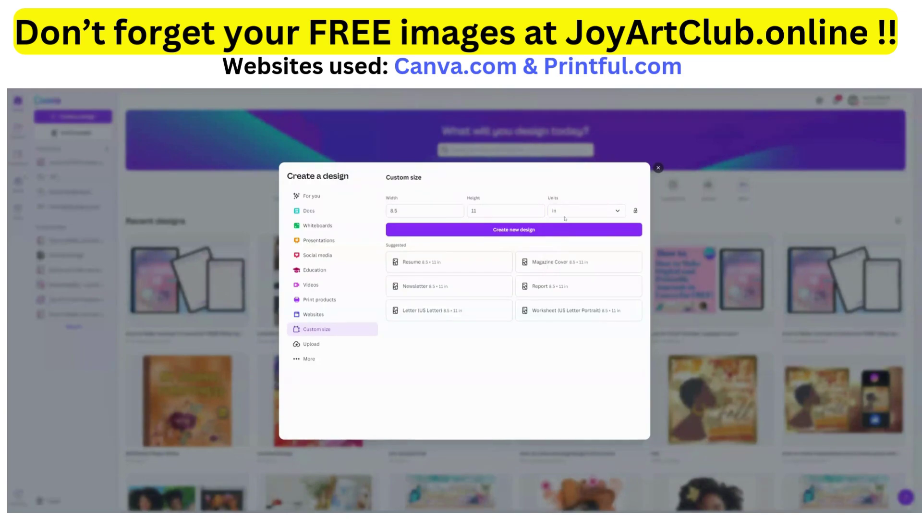
- Set the custom design size to 9.3 in wide and 8.2 in high
click(432, 211)
key(ctrl+a)
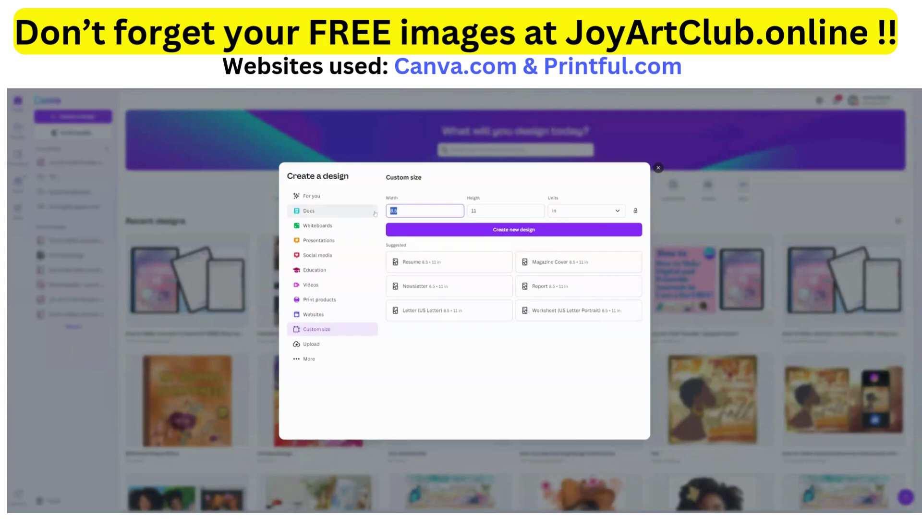
text(9)
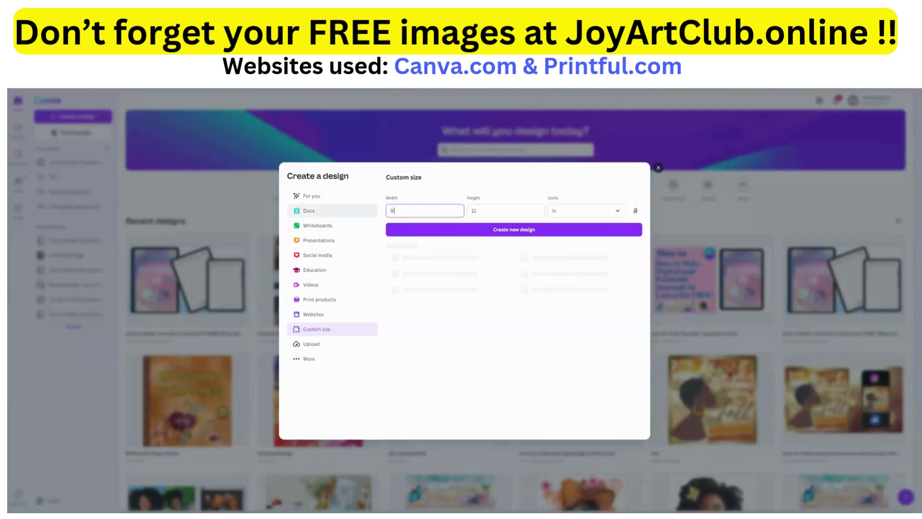
text(.3)
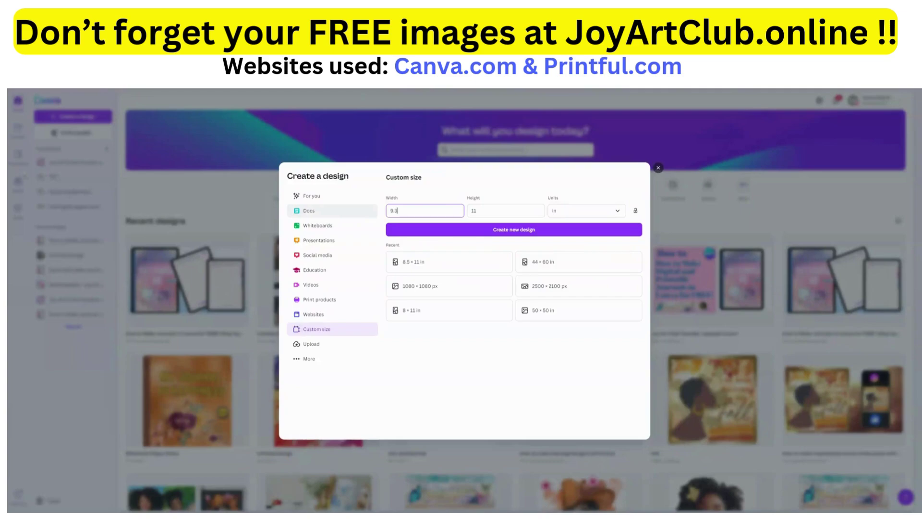
key(Tab)
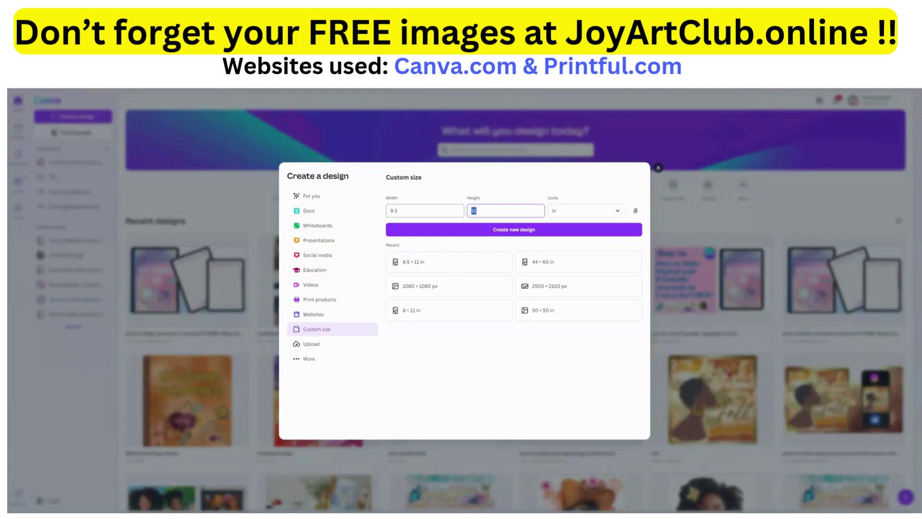
text(8.2)
- Set the custom size to 18.6 in wide by 16.4 in high and create the design
key(shift+Tab)
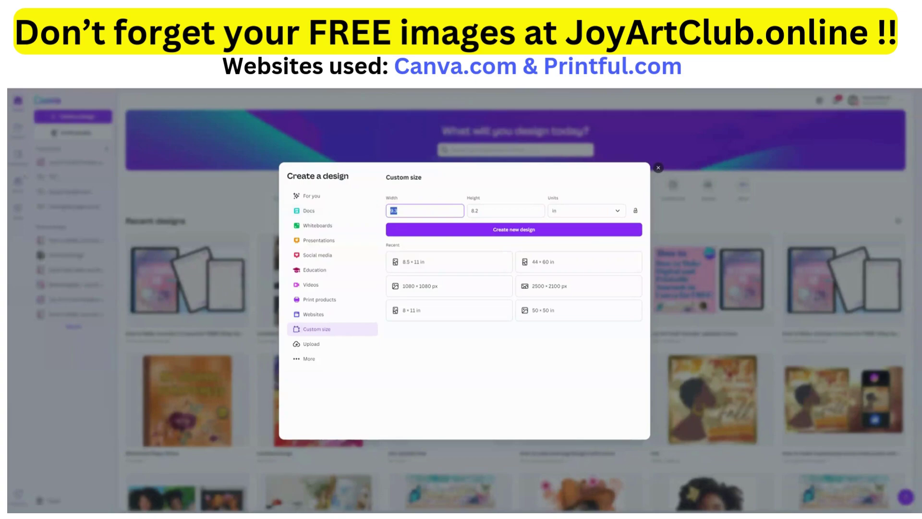
text(18.6)
click(468, 213)
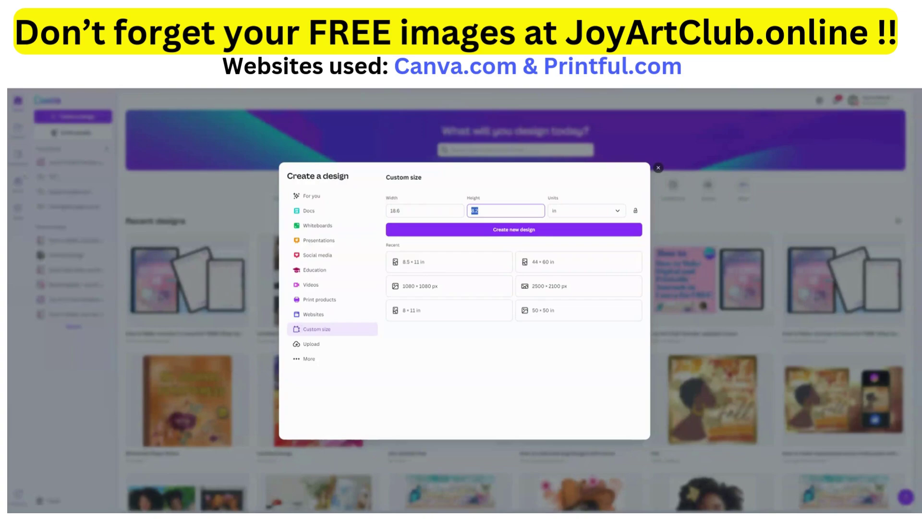
text(16.4)
click(520, 230)
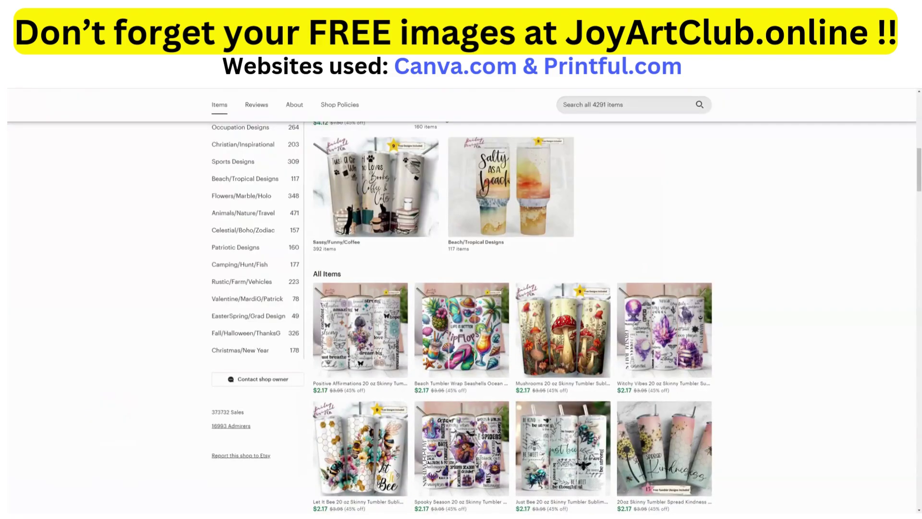
- Switch to the BaileyDesignedCo Etsy shop and examine its tumbler wrap listings for design ideas
scroll(625, 253, up, 7)
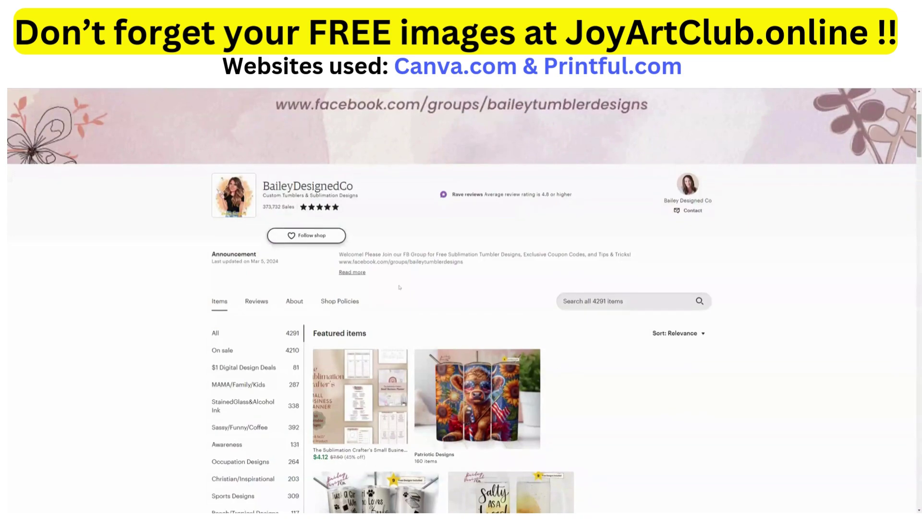
scroll(402, 287, down, 6)
scroll(402, 287, down, 1)
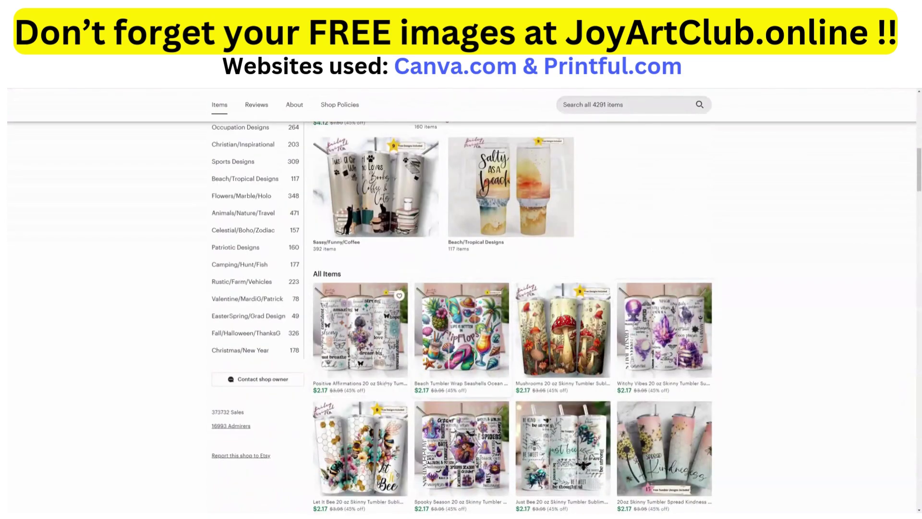
scroll(461, 288, down, 4)
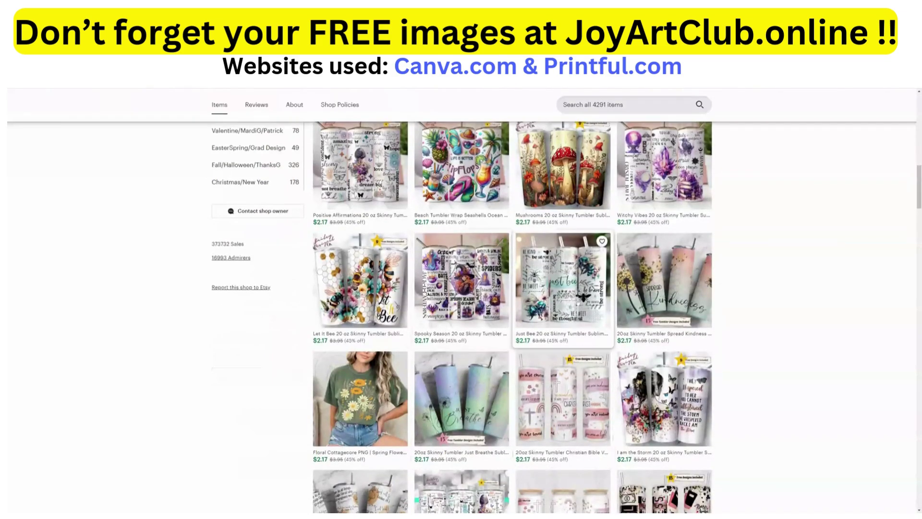
scroll(462, 288, down, 5)
scroll(562, 318, down, 4)
scroll(461, 327, up, 4)
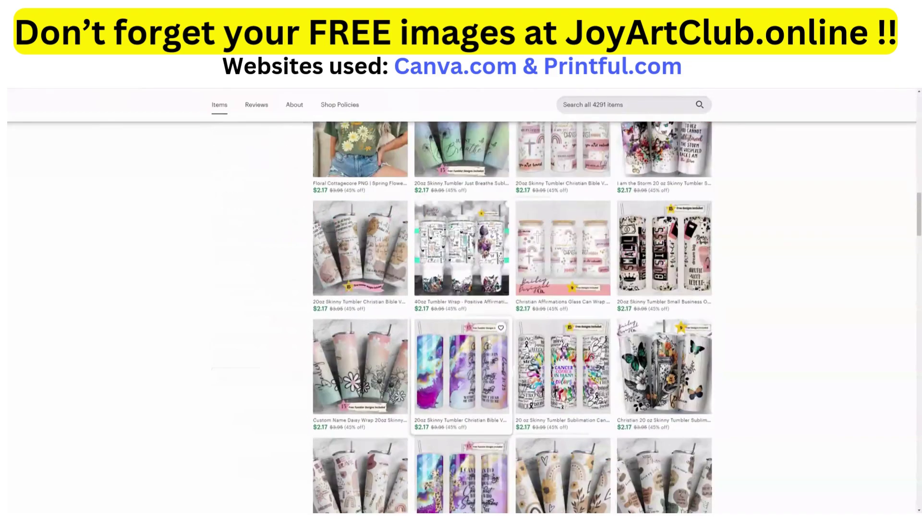
scroll(461, 327, up, 4)
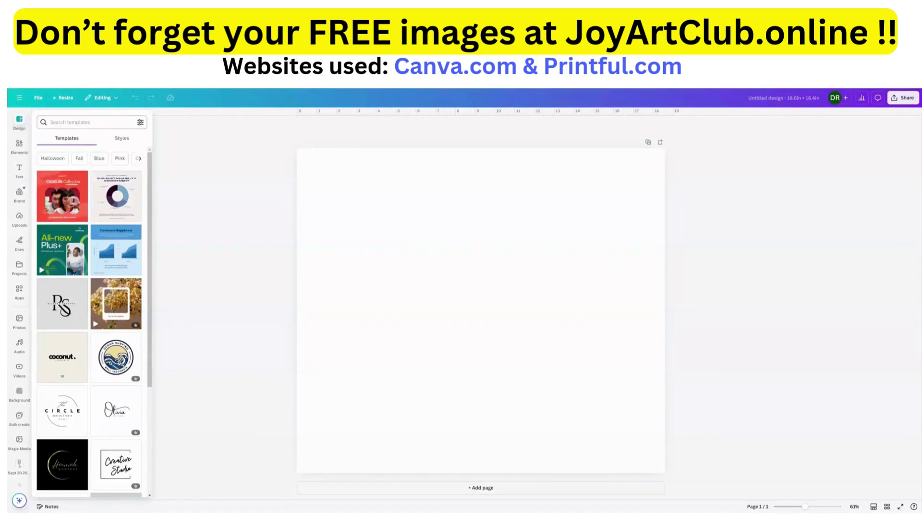
- Switch back to the blank Canva design, search the templates for "halloween" and look through the results and similar designs
click(72, 122)
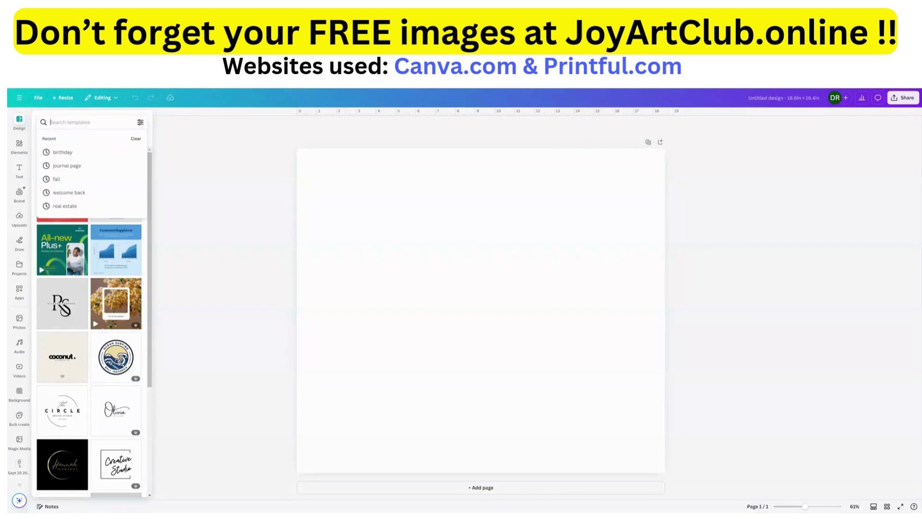
text(halloween)
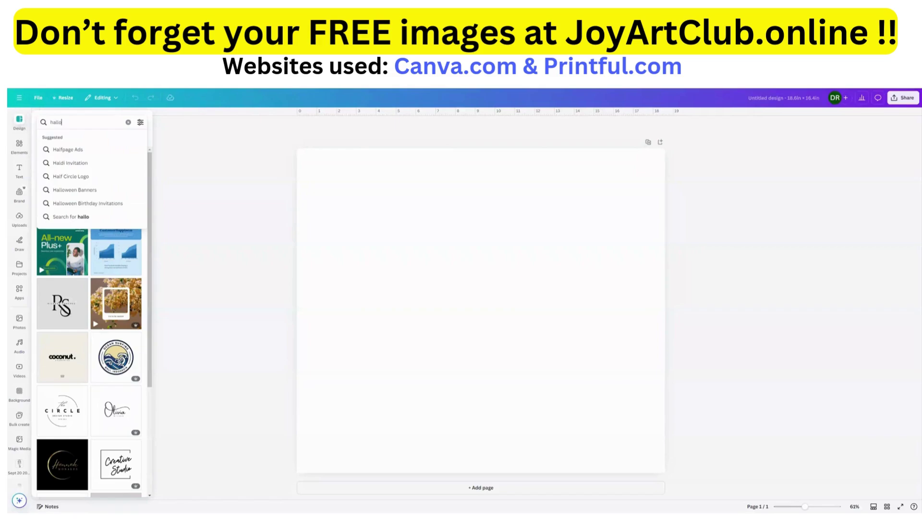
key(Return)
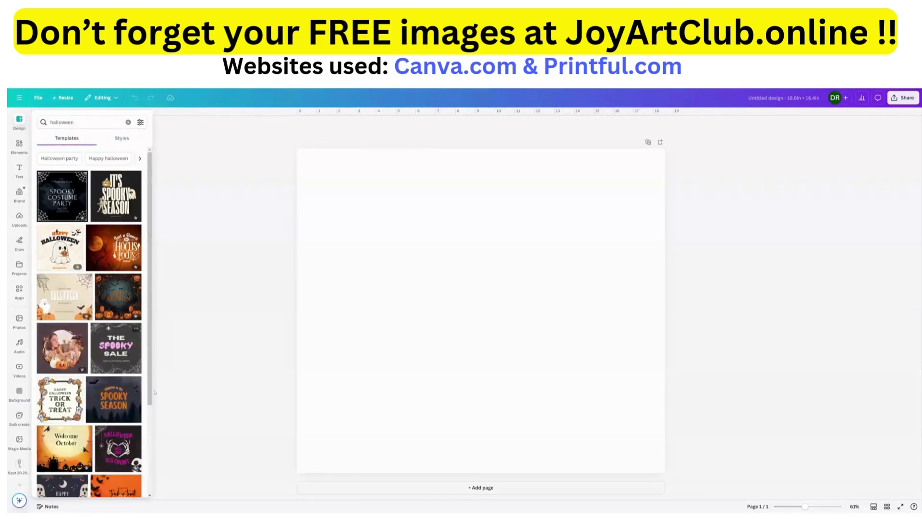
scroll(106, 326, down, 3)
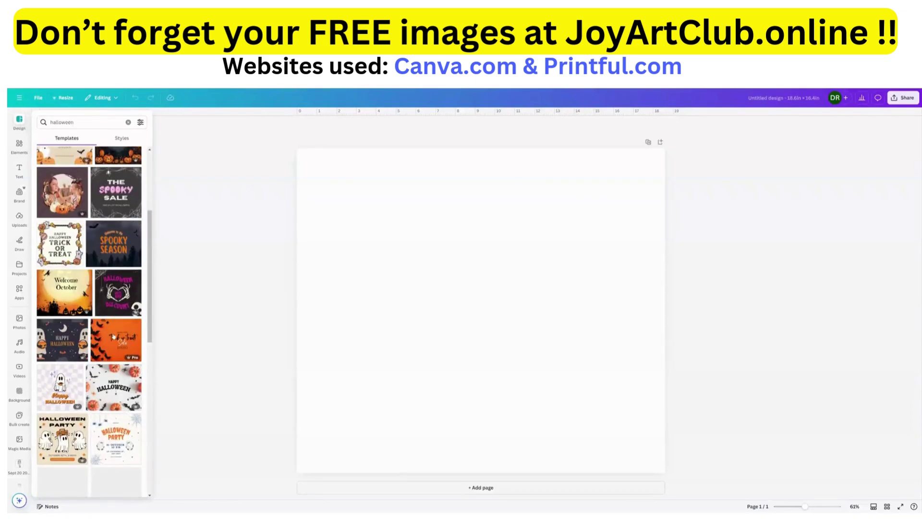
scroll(77, 365, down, 3)
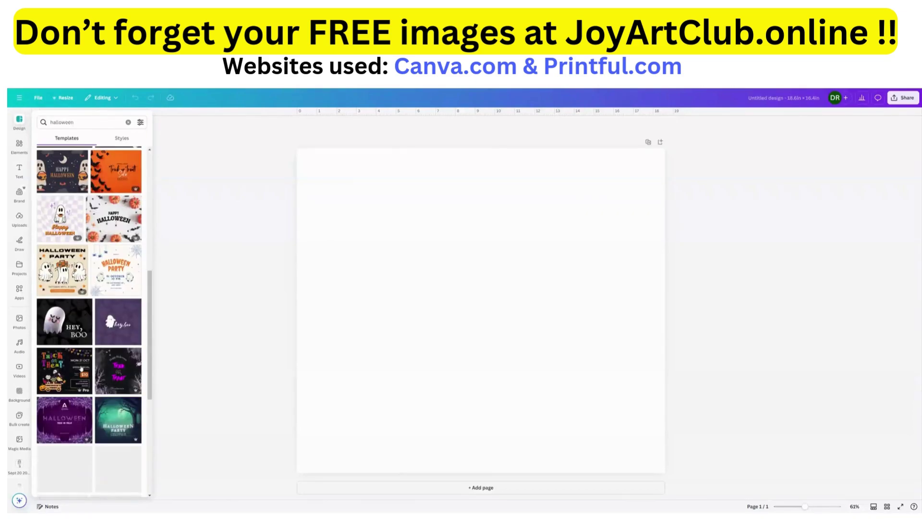
scroll(68, 424, down, 3)
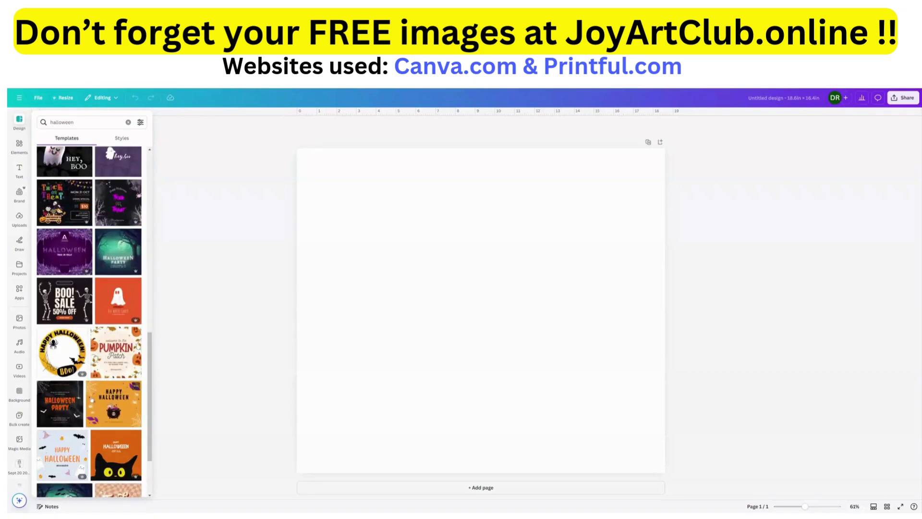
scroll(99, 306, down, 10)
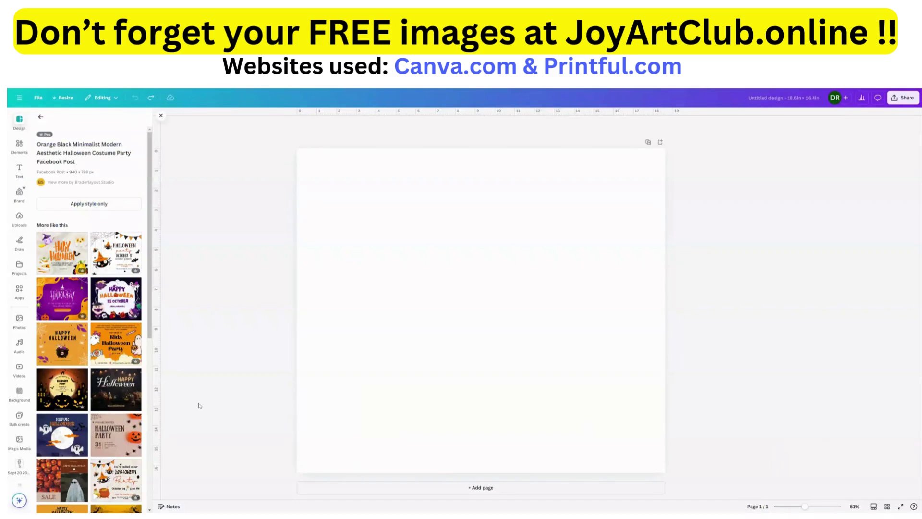
scroll(110, 393, down, 6)
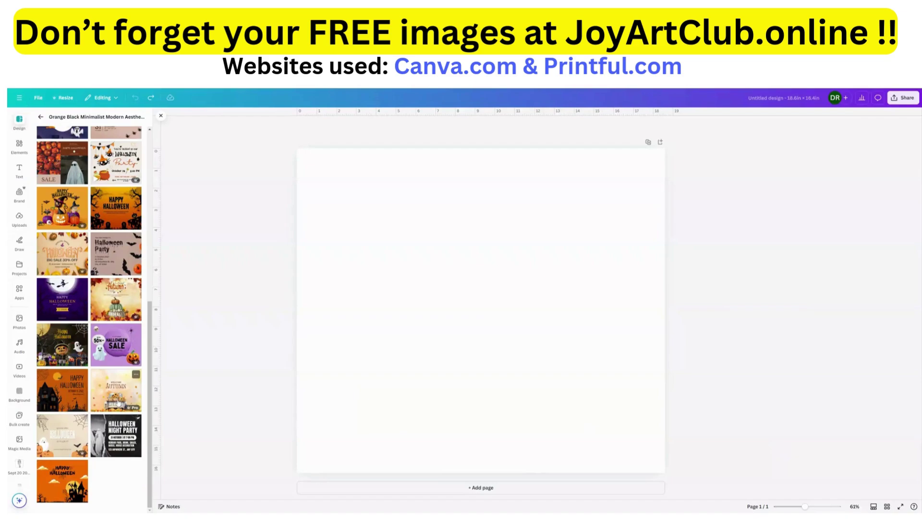
scroll(111, 413, up, 6)
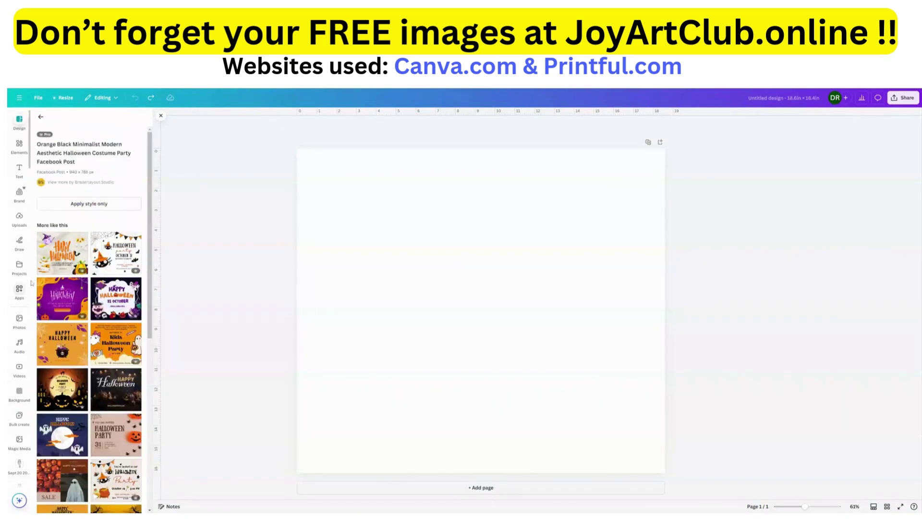
- Insert the "Spooky Vibes" image from the ELEMENTS CUTE project folder and centre it on the page
click(19, 268)
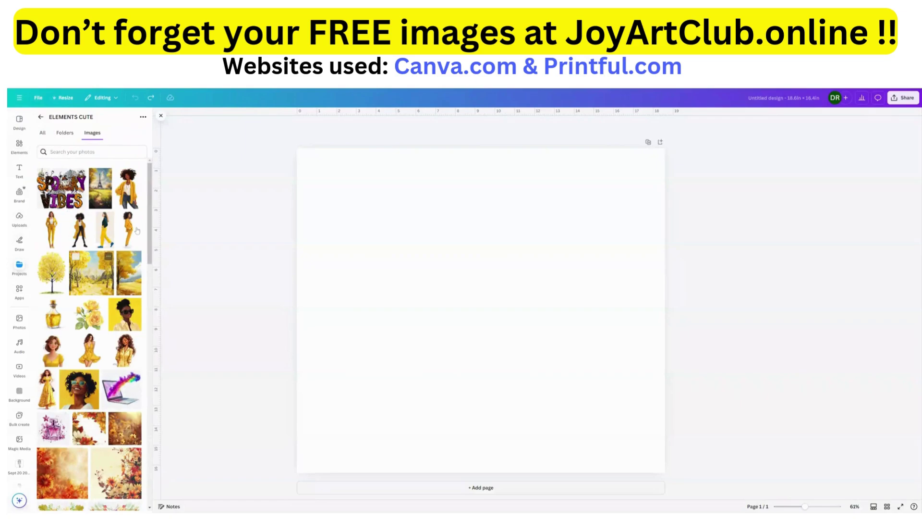
scroll(106, 297, down, 6)
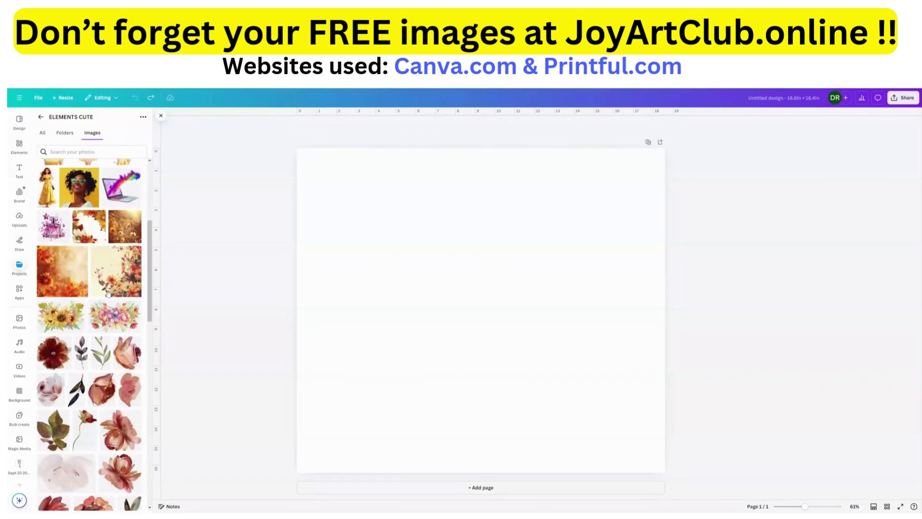
scroll(106, 296, up, 6)
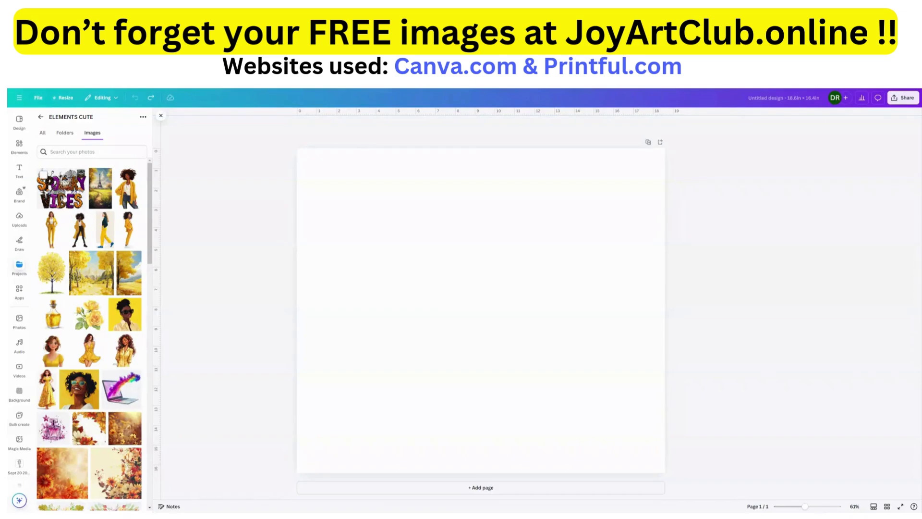
click(61, 189)
mouse_move(480, 308)
mouse_down()
mouse_move(467, 261)
mouse_move(477, 300)
mouse_move(467, 301)
mouse_move(500, 294)
mouse_move(467, 302)
mouse_move(481, 305)
mouse_up()
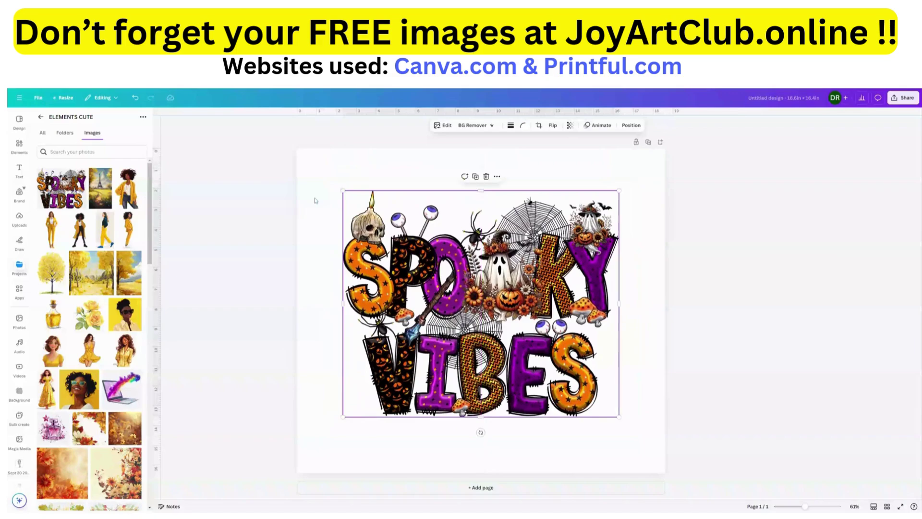
- Set the page background to the bright turquoise brand colour
click(309, 193)
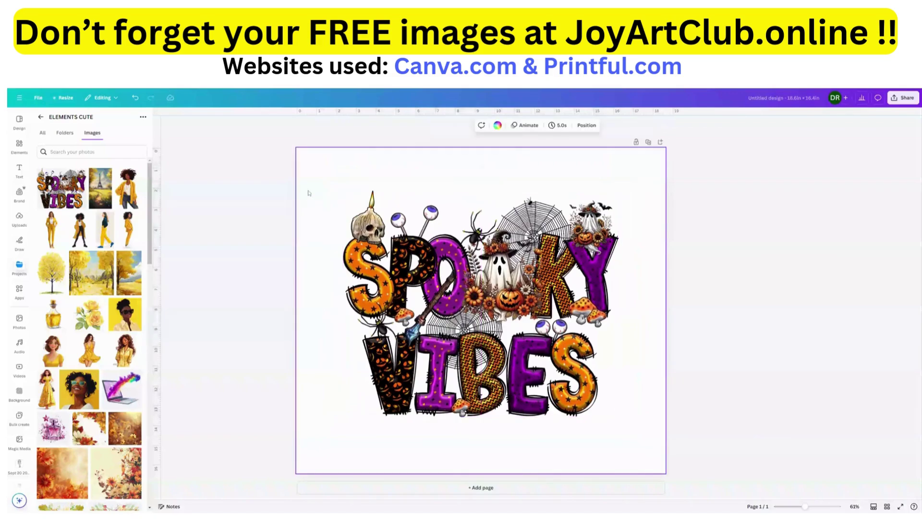
click(498, 126)
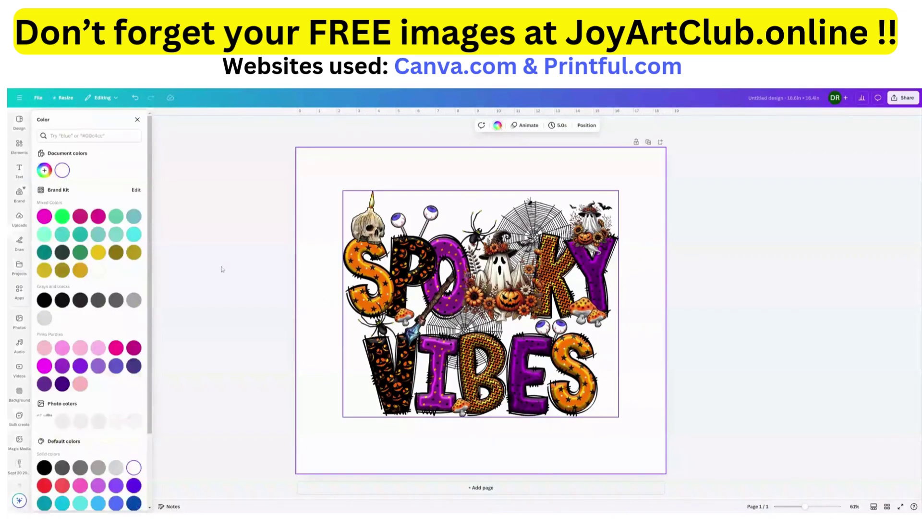
click(134, 234)
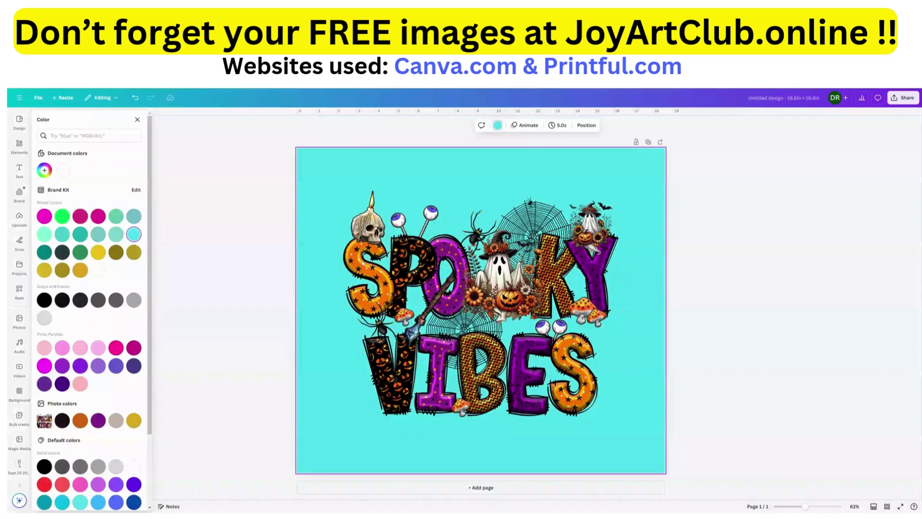
- Nudge the "Spooky Vibes" image slightly up and right, and remove the page's background colour
mouse_move(473, 302)
mouse_down()
mouse_move(533, 302)
mouse_move(495, 302)
mouse_move(445, 262)
mouse_move(488, 298)
mouse_up()
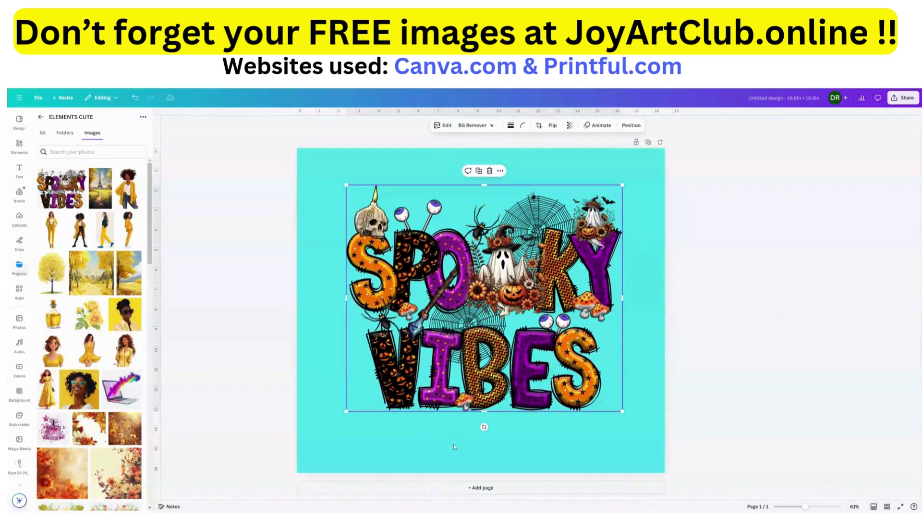
click(321, 323)
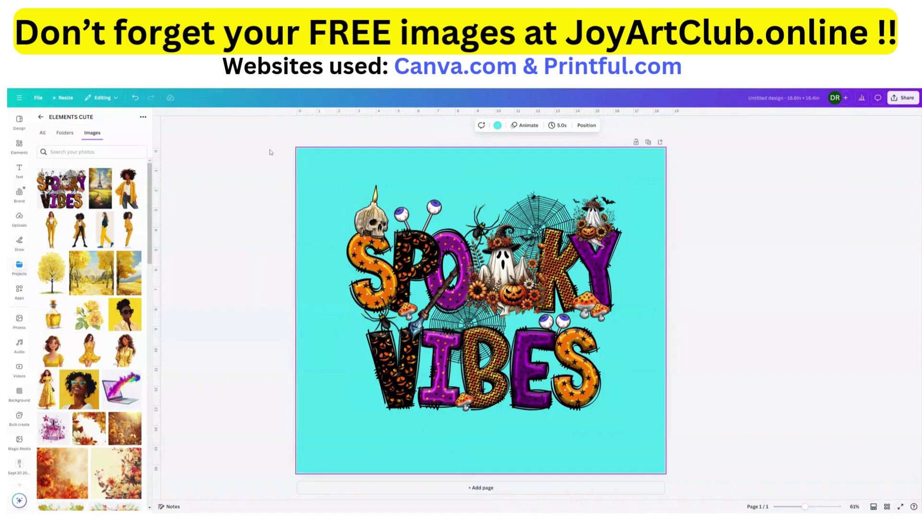
key(Delete)
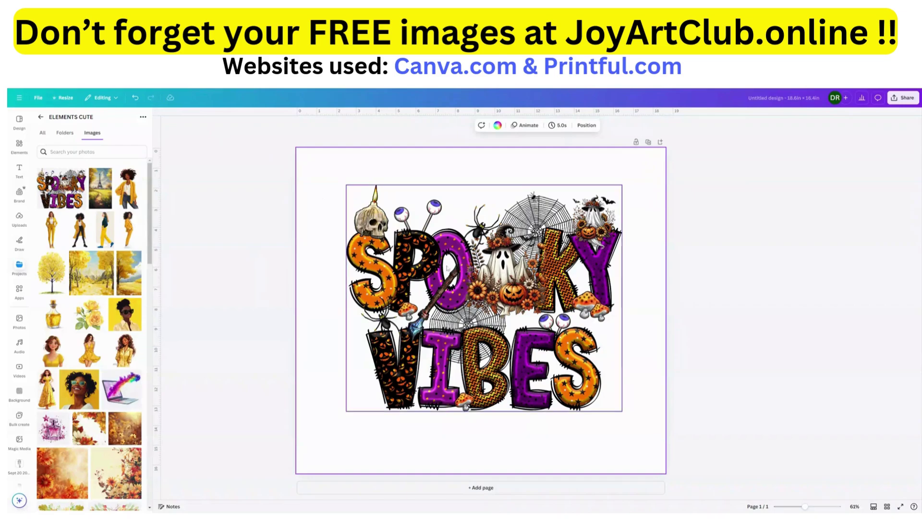
- Nudge the "Spooky Vibes" image on the page and search the photos for "purple glitter"
mouse_move(537, 354)
mouse_down()
mouse_move(524, 342)
mouse_move(534, 346)
mouse_up()
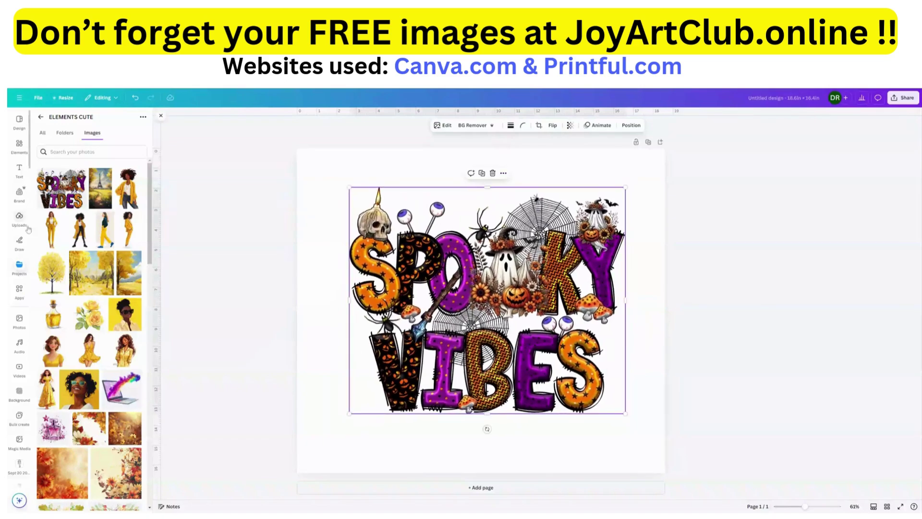
click(19, 319)
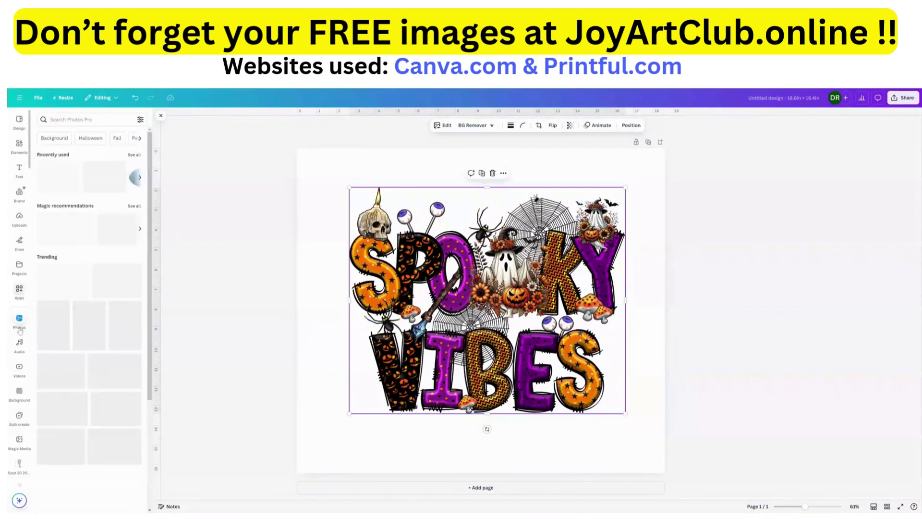
click(86, 119)
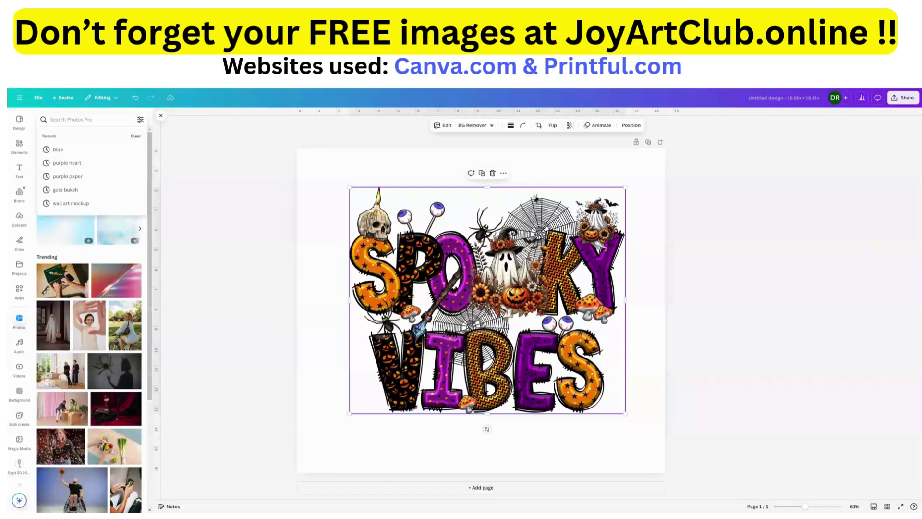
text(purple glitter)
key(Return)
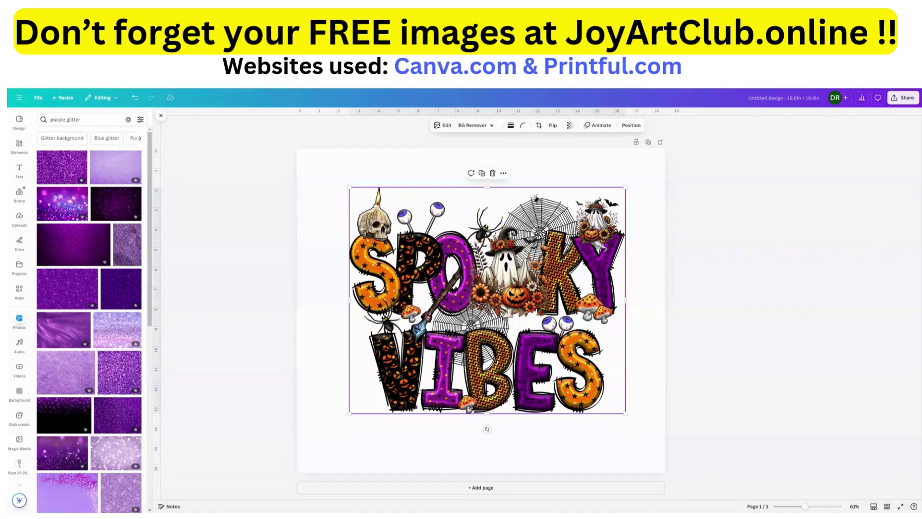
key(Escape)
scroll(67, 255, down, 4)
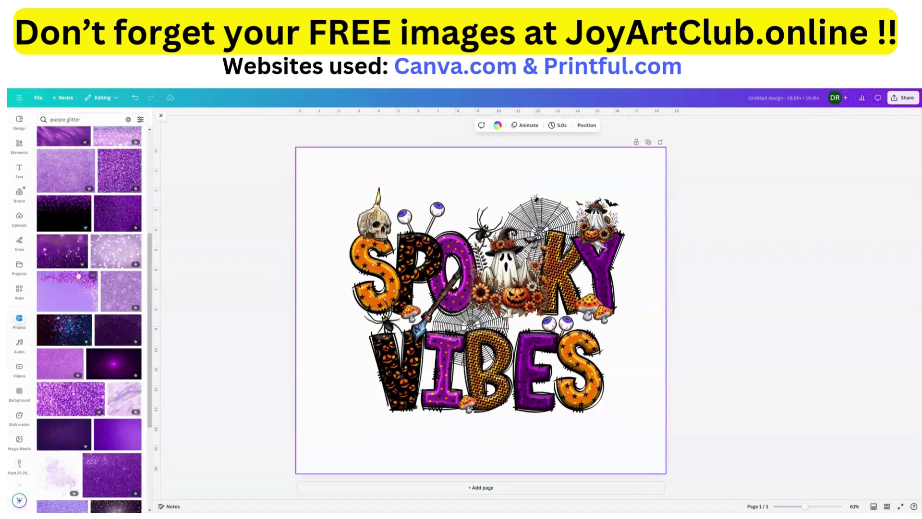
- Insert the dark purple glitter photo with bokeh lights and set it as the page background
click(56, 256)
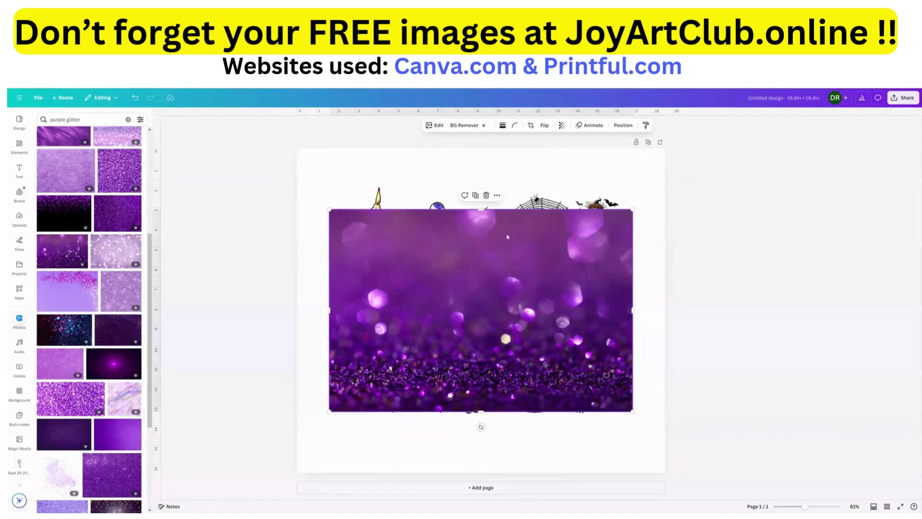
click(497, 196)
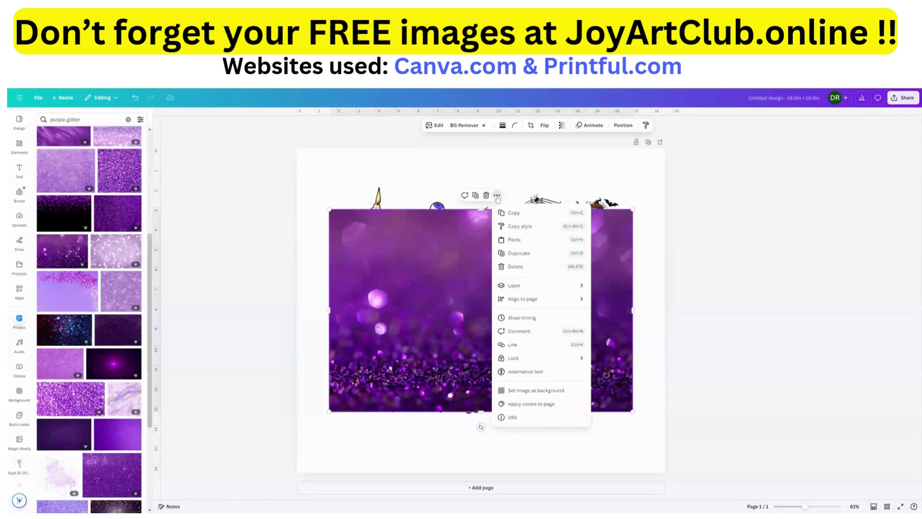
click(529, 392)
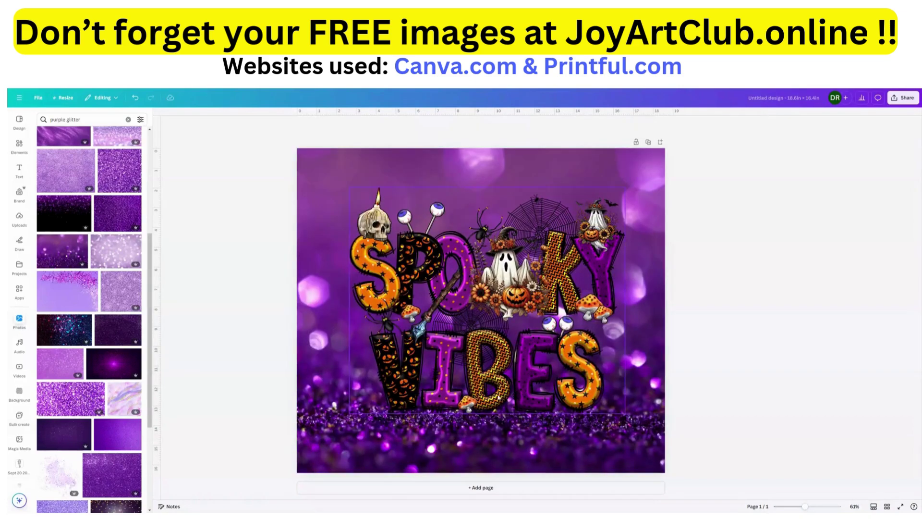
- Move the "Spooky Vibes" artwork up so it sits above the glitter band, roughly centred across the page
drag(501, 331, 491, 291)
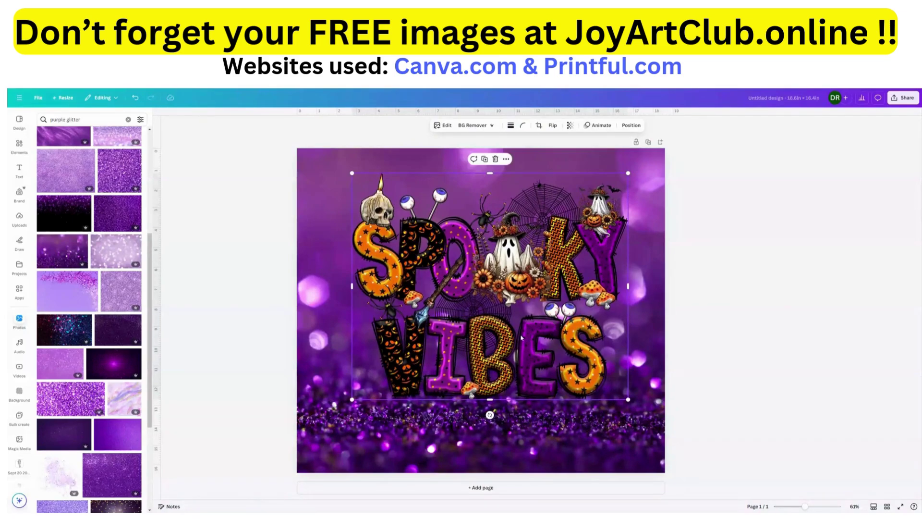
drag(521, 338, 520, 333)
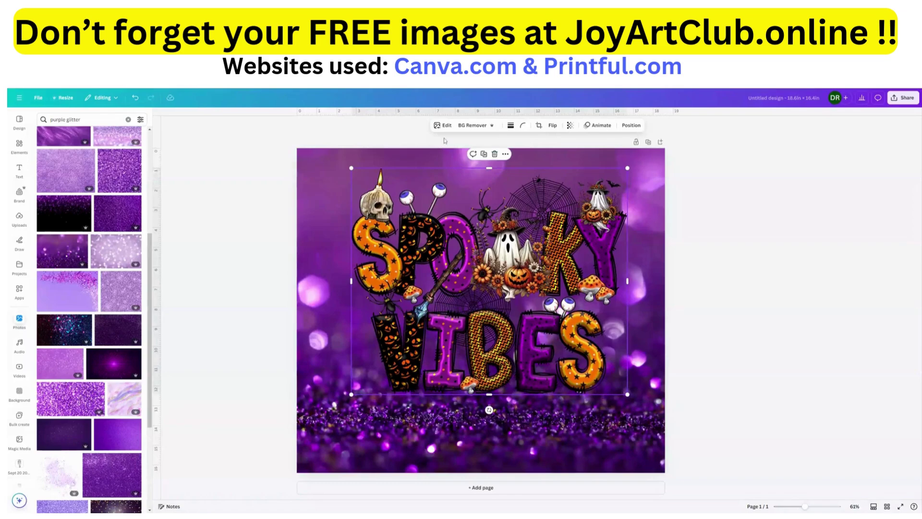
click(446, 126)
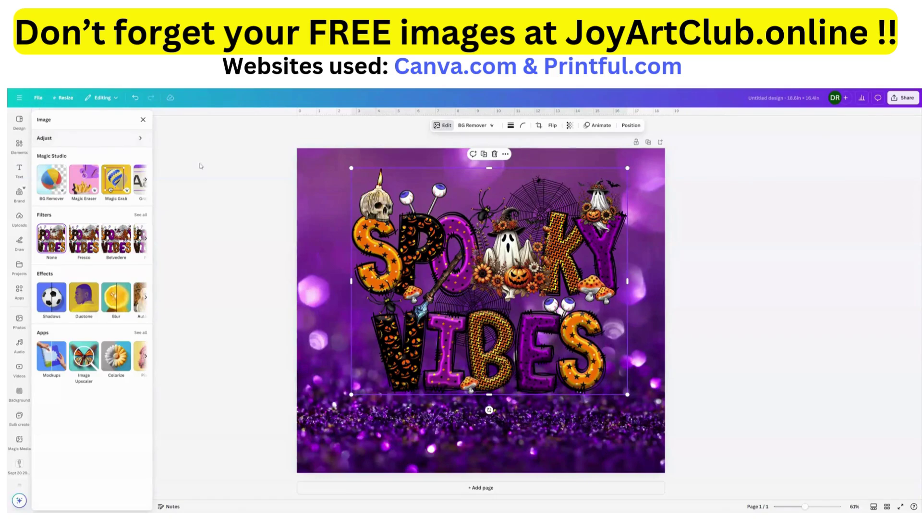
mouse_move(431, 274)
mouse_down()
mouse_move(389, 262)
mouse_move(432, 284)
mouse_up()
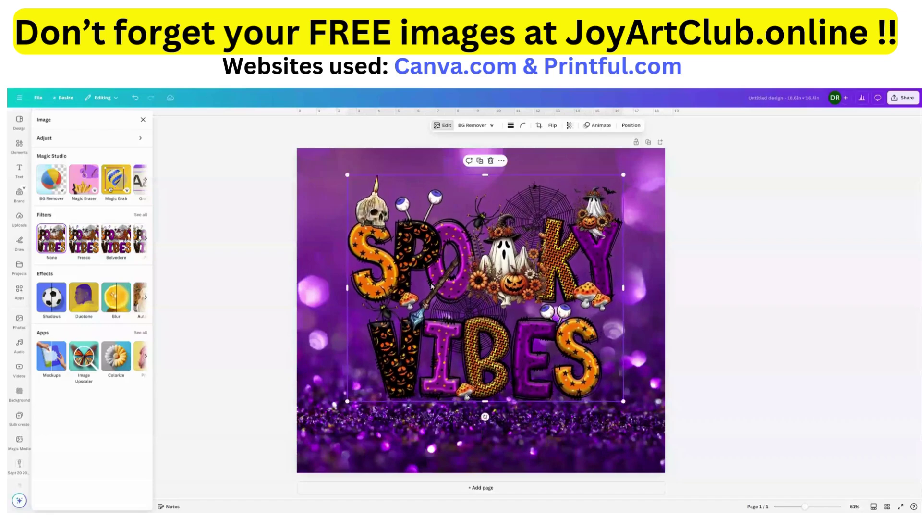
- Set the brightness of the whole "Spooky Vibes" image to 13 and deselect it
click(140, 140)
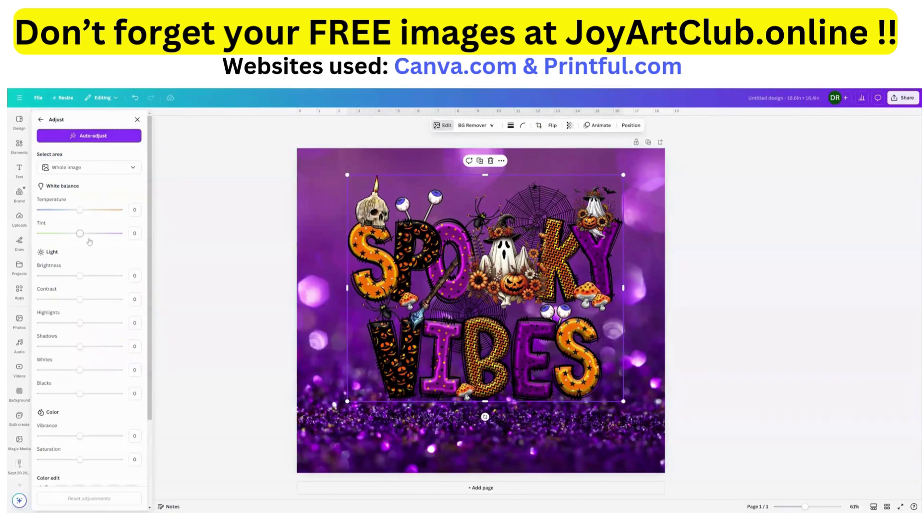
mouse_move(80, 277)
mouse_down()
mouse_move(111, 281)
mouse_move(85, 275)
mouse_up()
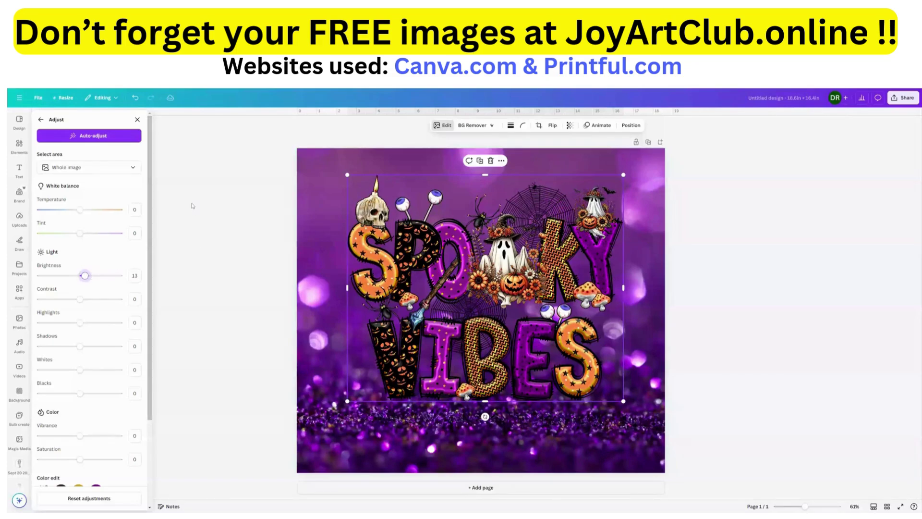
key(Escape)
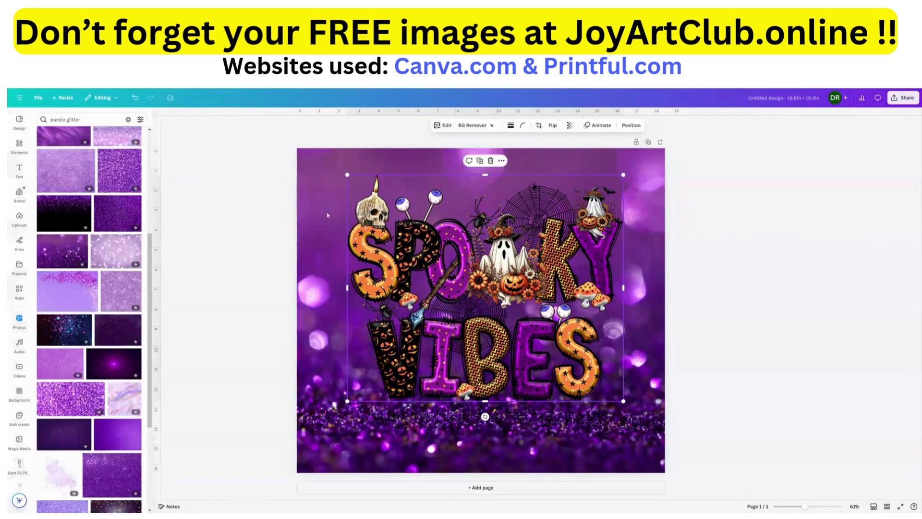
click(326, 214)
click(453, 282)
click(330, 225)
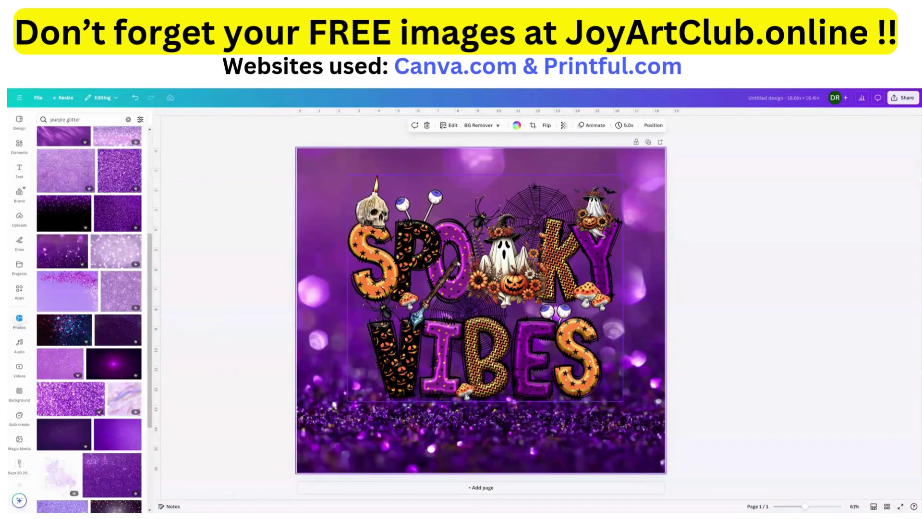
- Search the elements for "gold glitter" and show all the graphics results
click(19, 147)
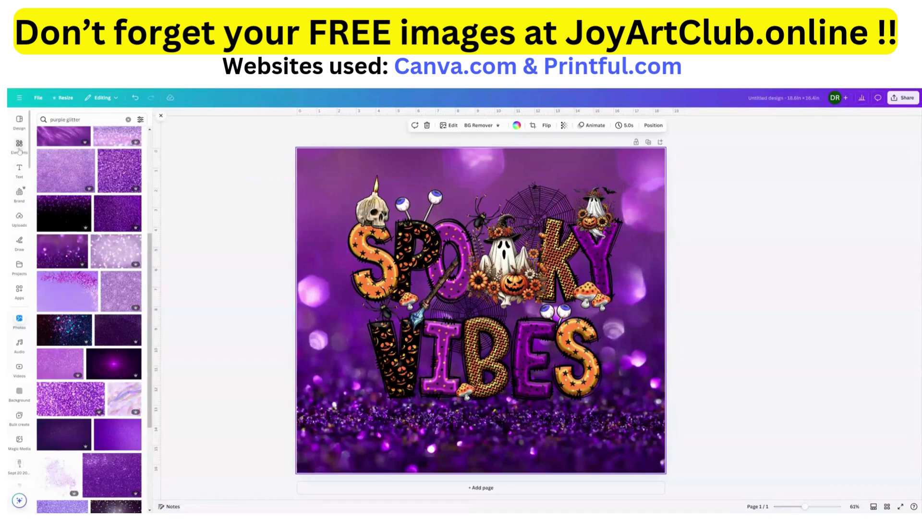
click(61, 120)
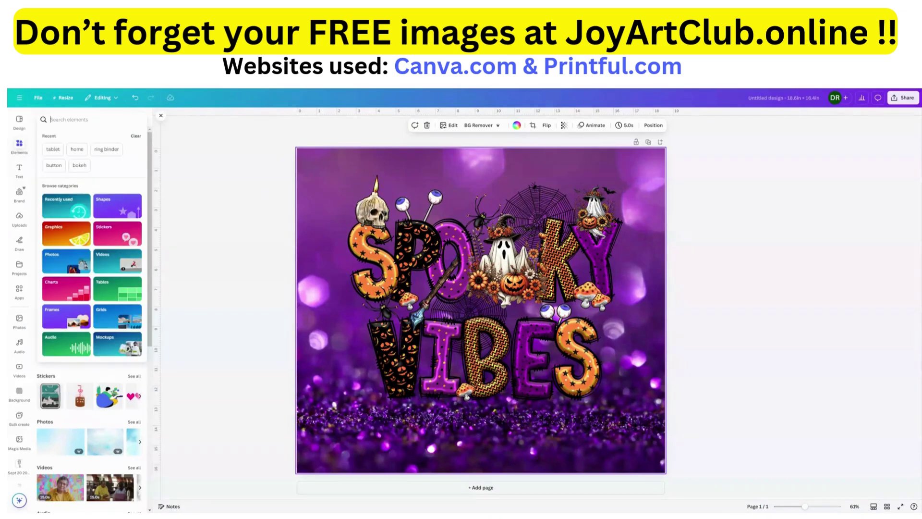
text(gold glitter)
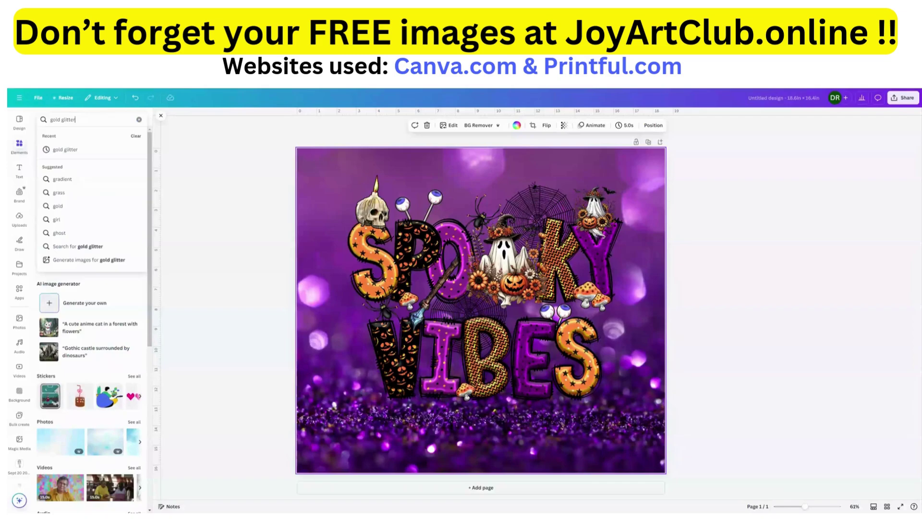
key(Return)
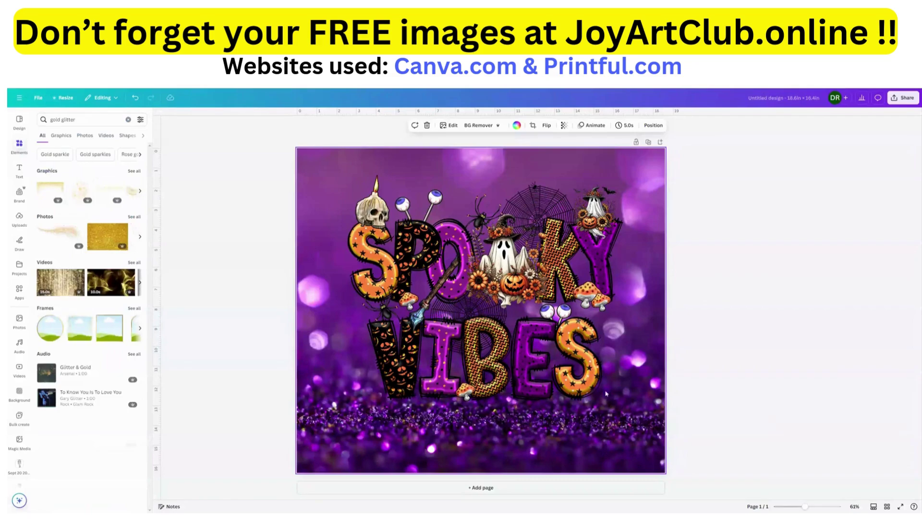
click(134, 172)
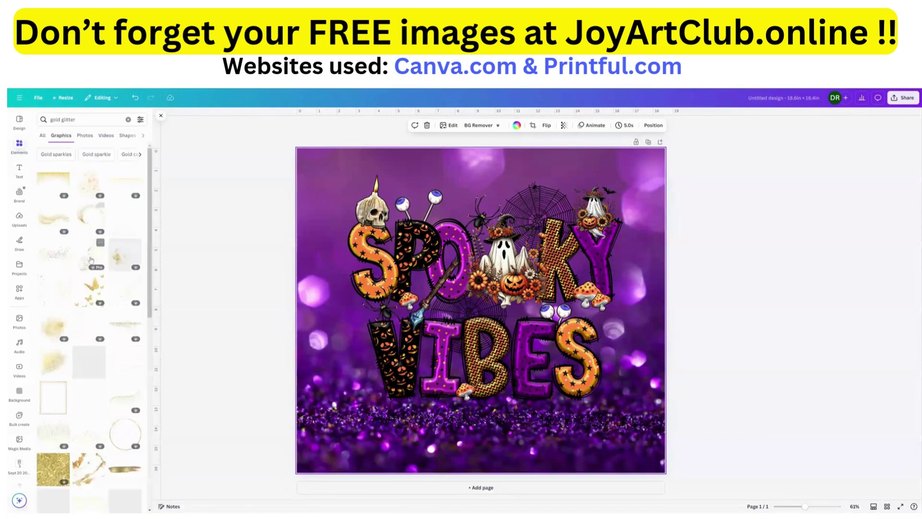
- Insert the circular gold glitter graphic and enlarge it to the full page height, overhanging the page's left edge
click(89, 218)
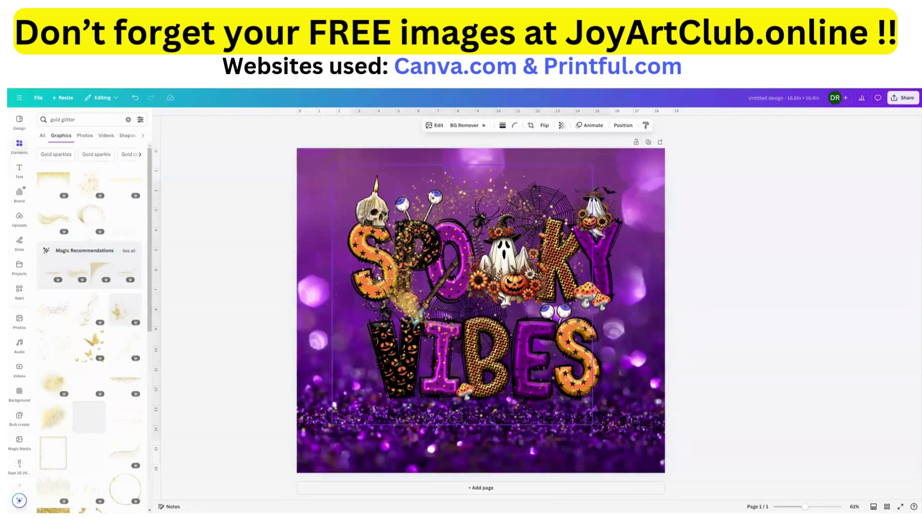
drag(342, 257, 332, 273)
drag(522, 409, 594, 463)
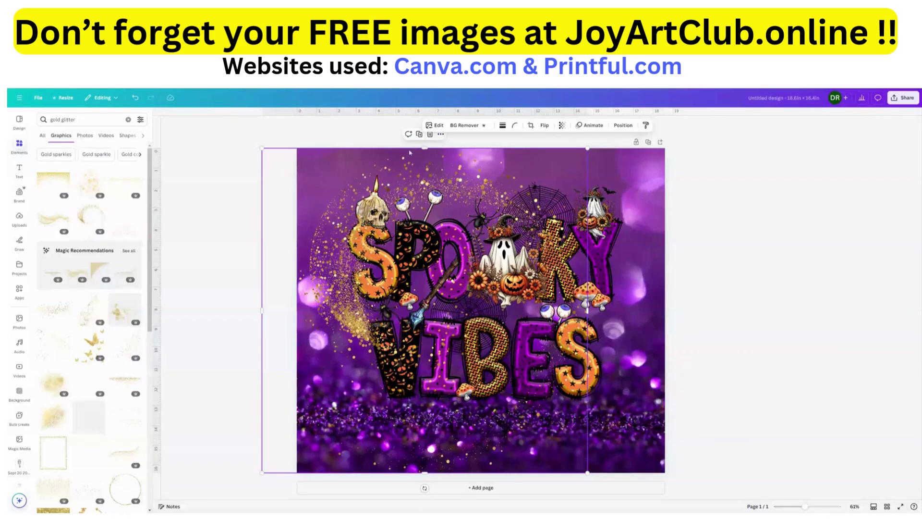
- Duplicate the gold glitter graphic, align the copy with the page's right edge and open its flip options
click(420, 135)
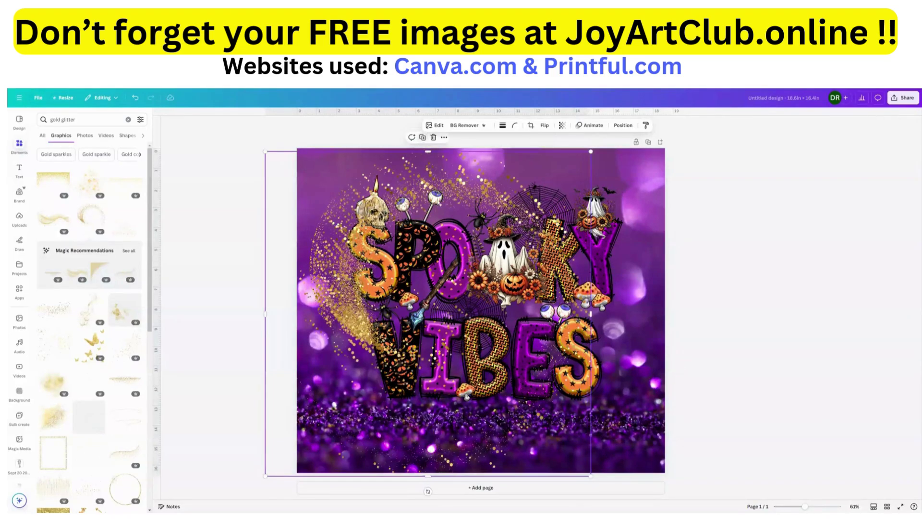
drag(456, 312, 406, 287)
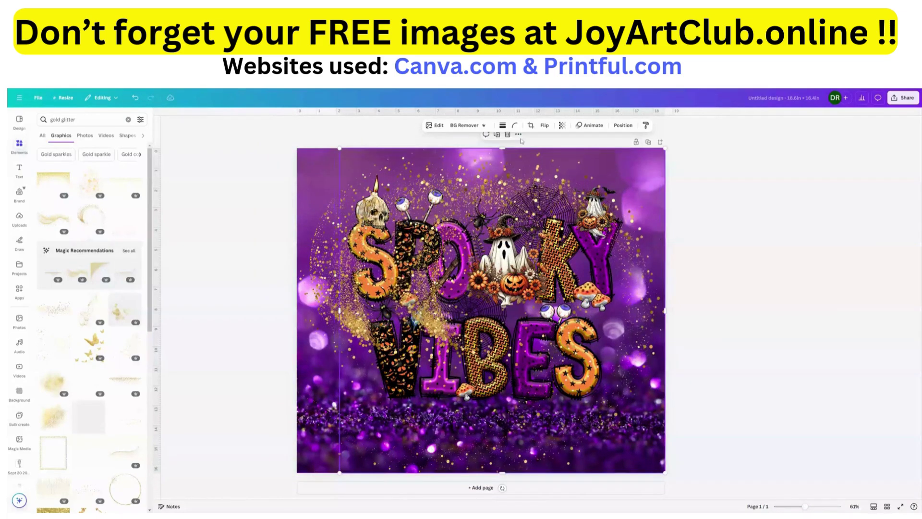
click(545, 126)
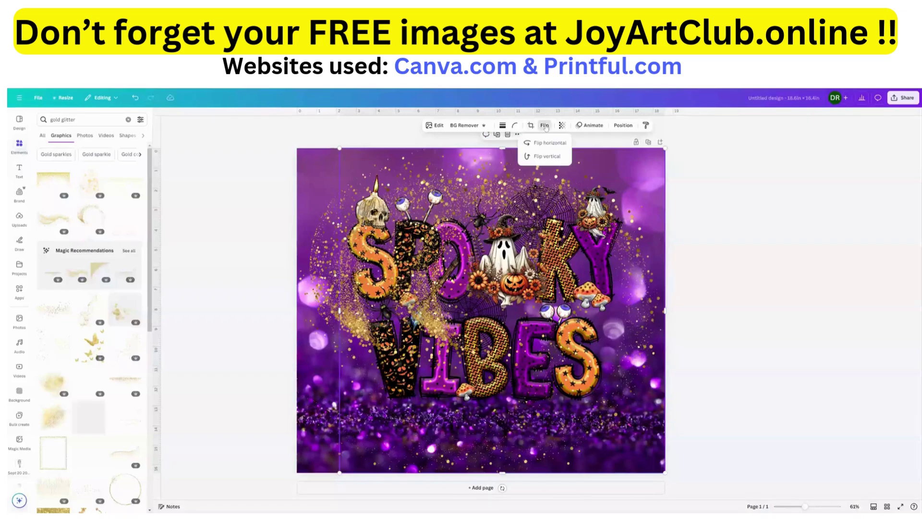